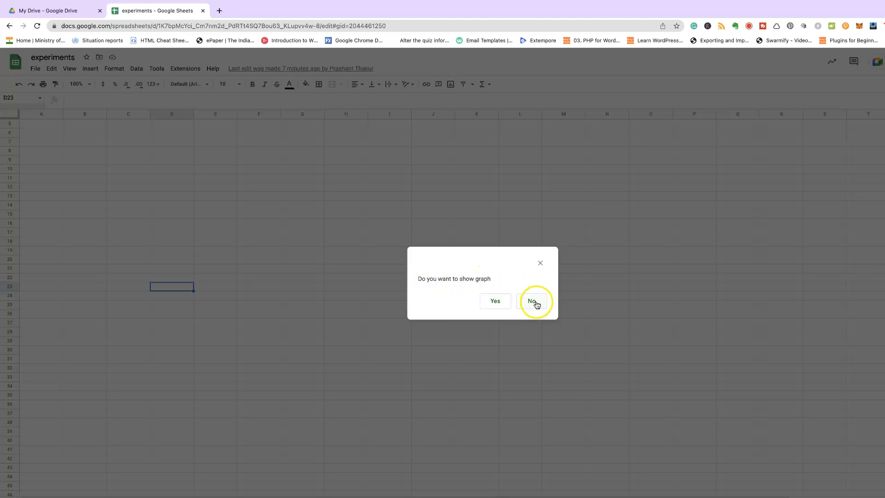
Decline the show-graph prompt so the calculator setup sheet loads
click(537, 302)
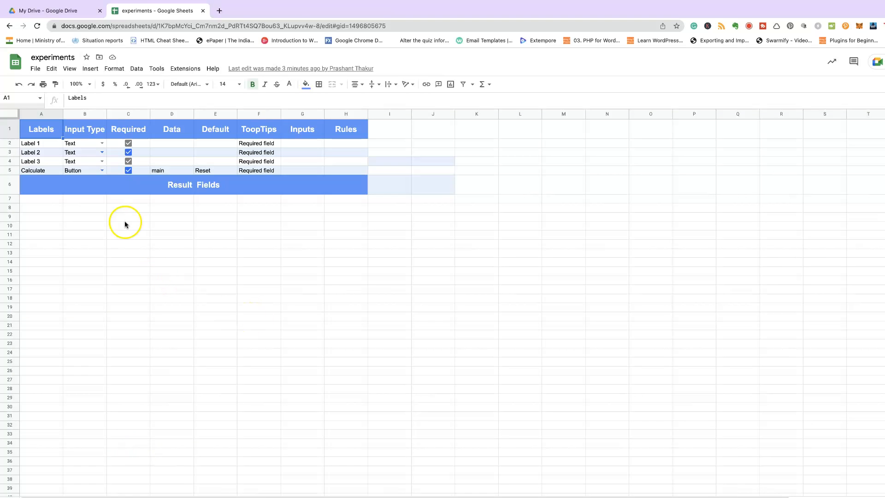
Clear the Label 1 and Label 2 rows (A2:F3) of the form setup
click(46, 144)
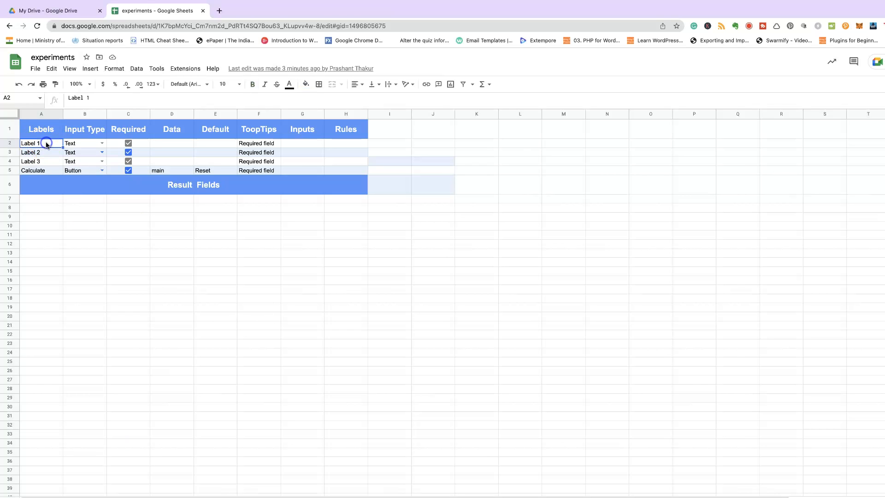
click(46, 153)
drag(45, 144, 271, 154)
key(Delete)
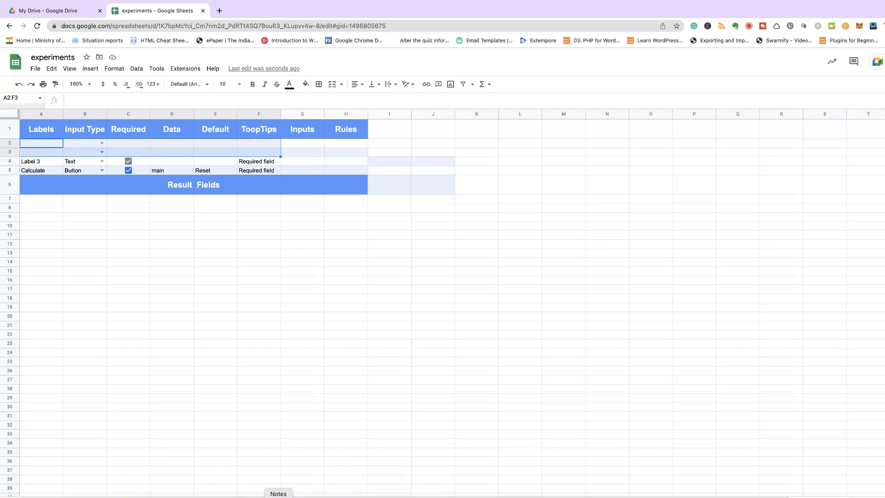
Copy the HTML image tag from the snippets note and return to the spreadsheet
click(279, 496)
drag(588, 223, 402, 221)
right_click(415, 221)
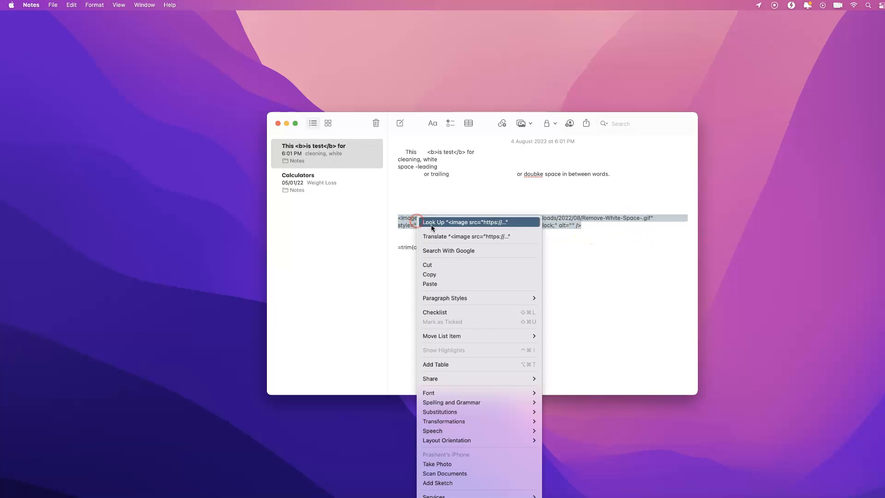
click(434, 276)
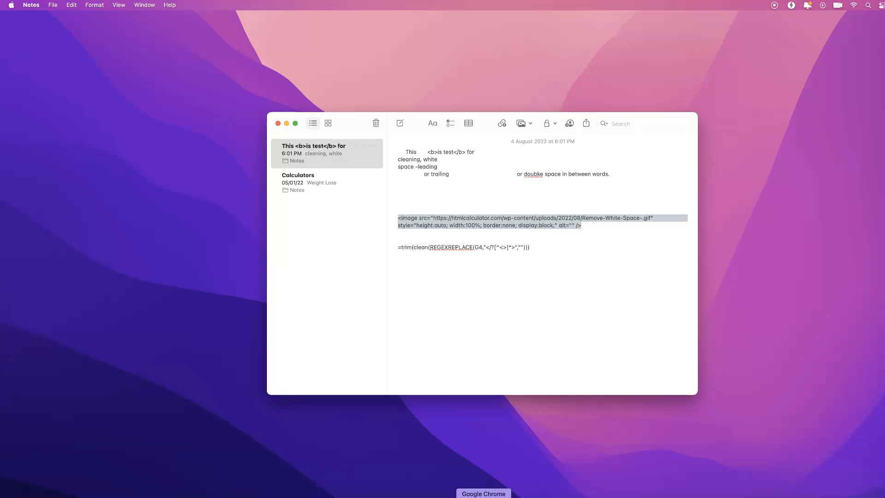
click(483, 496)
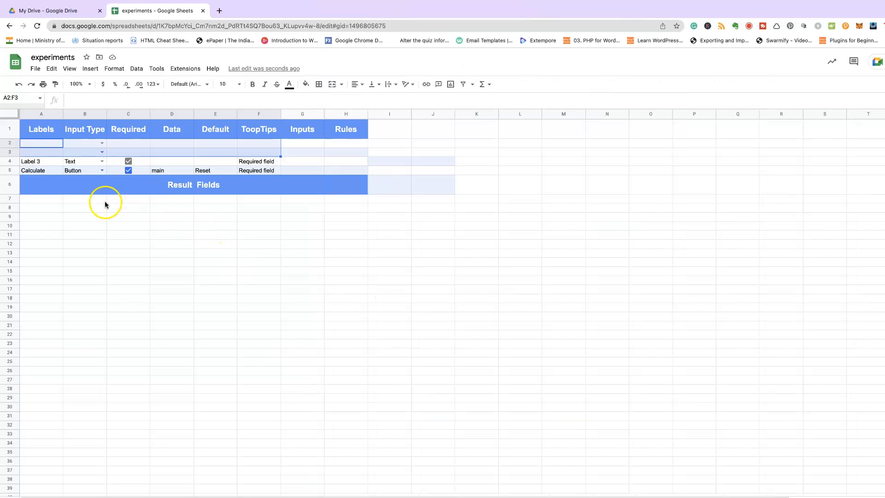
Paste the HTML image tag into cell A2
click(47, 146)
click(73, 98)
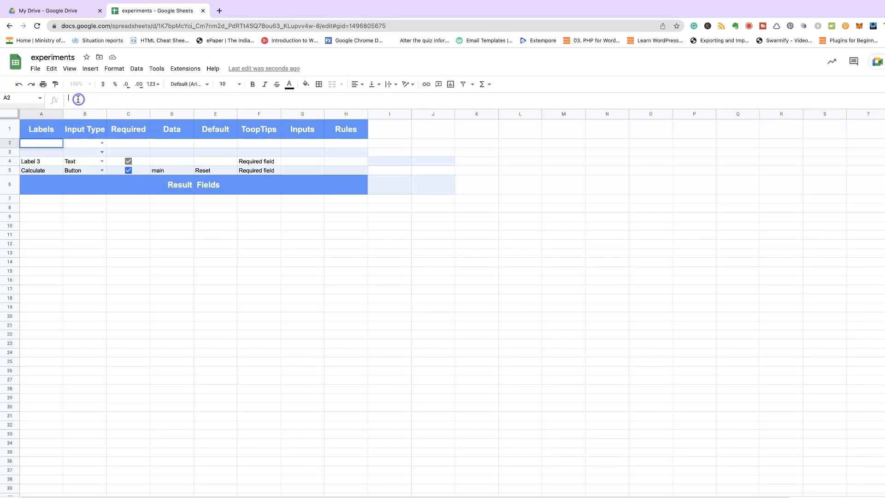
key(super+v)
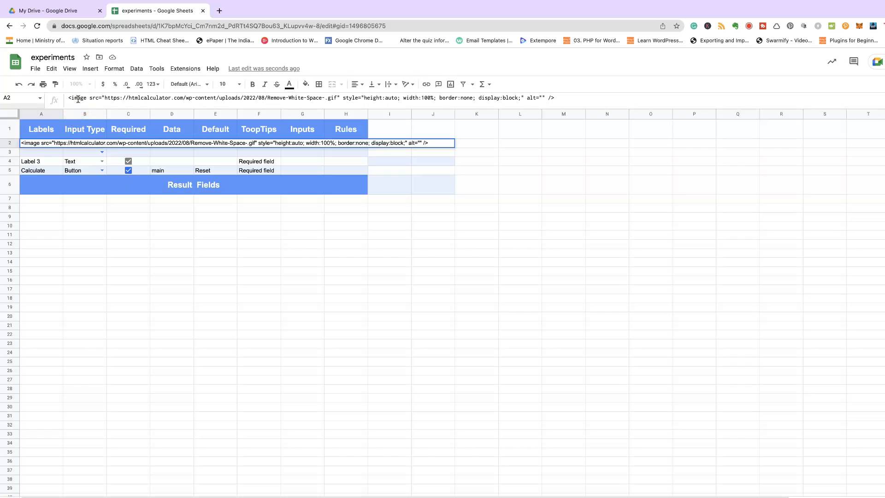
key(Return)
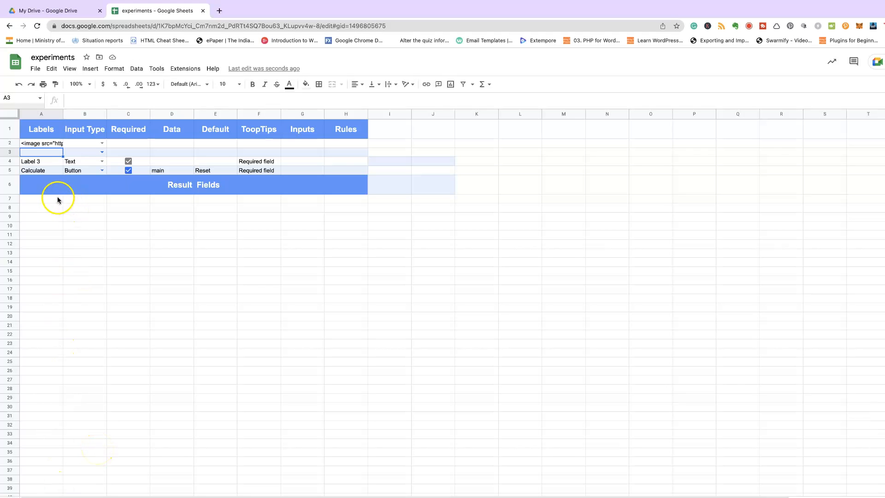
Rename the Label 3 cell A4 to 'Paste the Paragraph here'
click(35, 170)
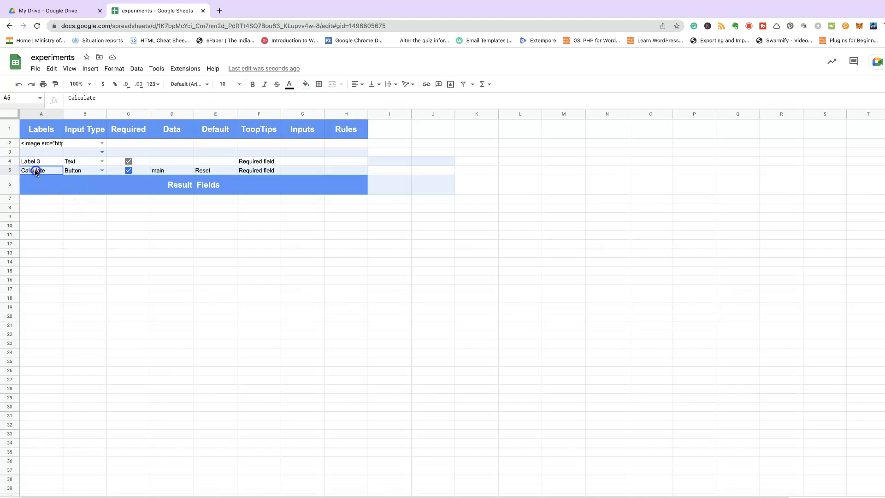
click(39, 163)
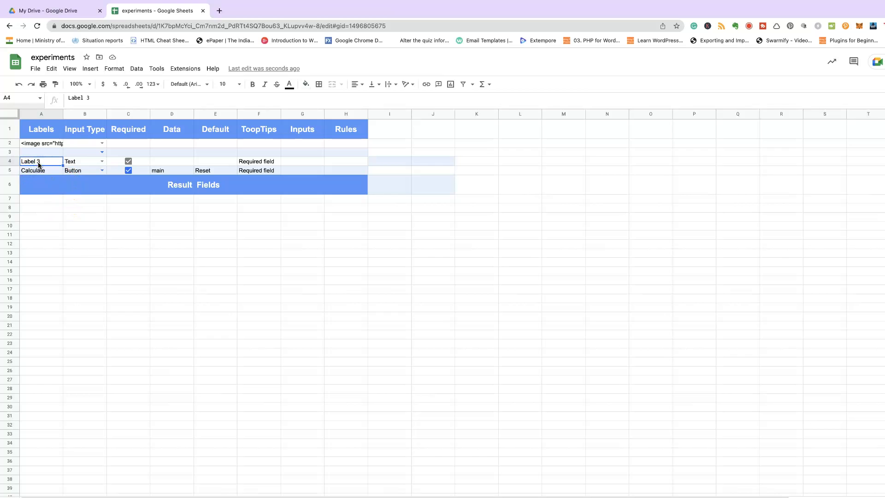
double_click(38, 162)
drag(40, 162, 18, 162)
text(P)
text(aste the Paragraph here)
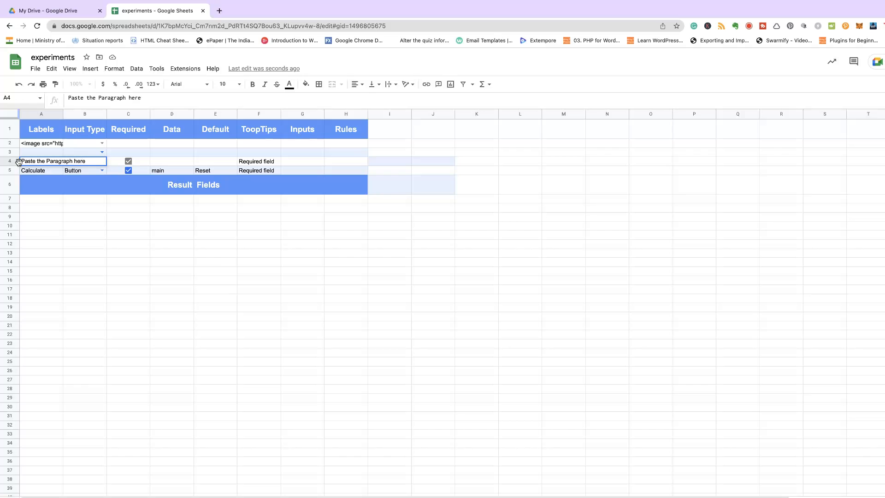
key(Return)
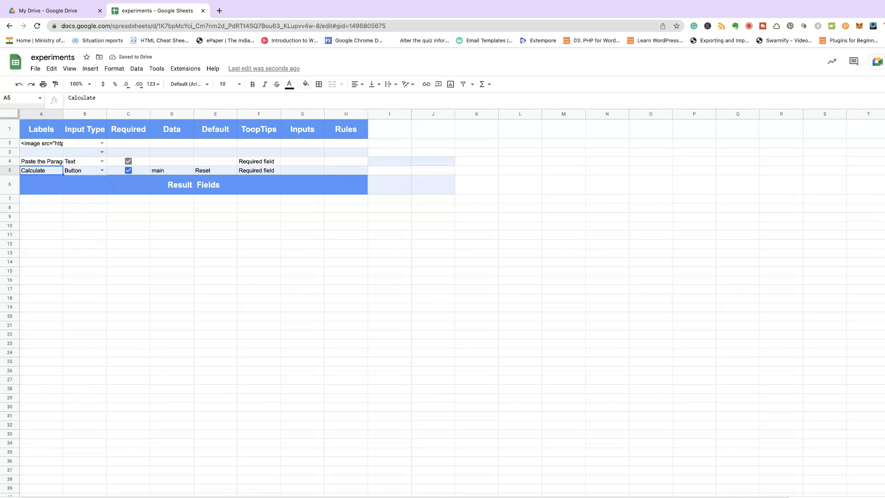
Select empty cell A7, then highlight the cleaning formula in the snippets note
scroll(95, 452, down, 1)
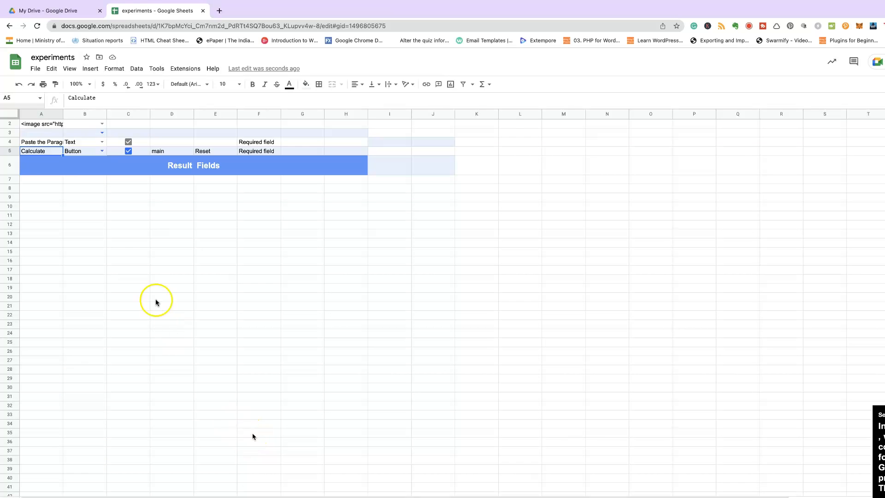
click(37, 182)
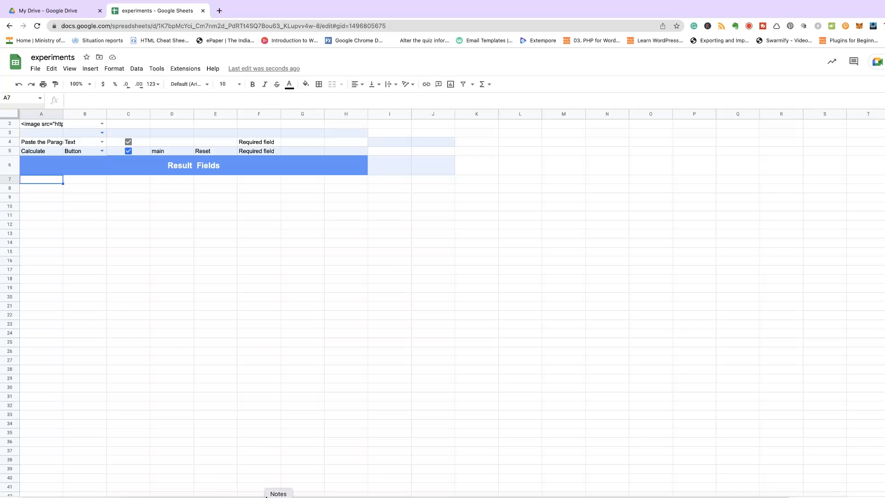
click(266, 495)
drag(531, 247, 399, 248)
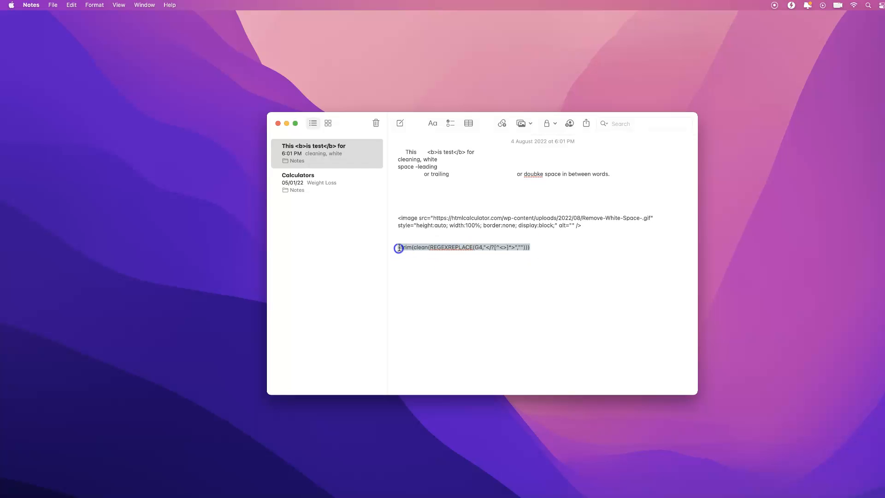
Copy the =trim(clean(REGEXREPLACE…)) formula from the note and bring the browser back
right_click(399, 248)
click(425, 276)
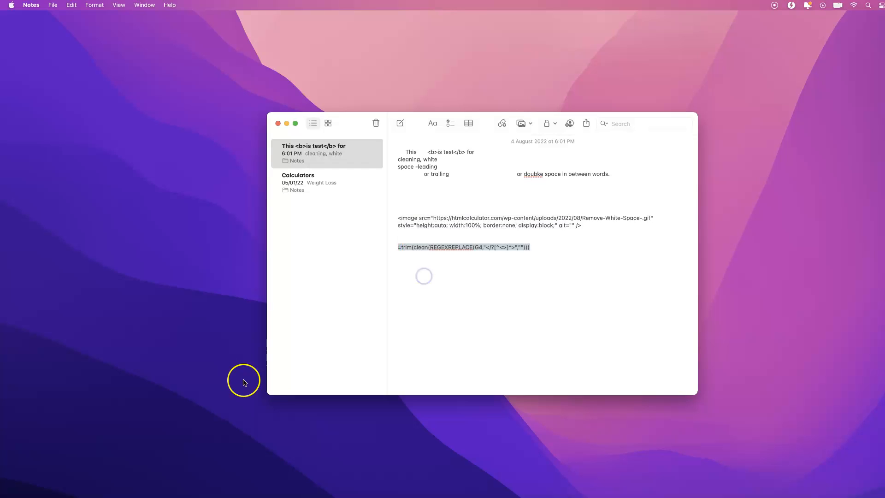
click(189, 492)
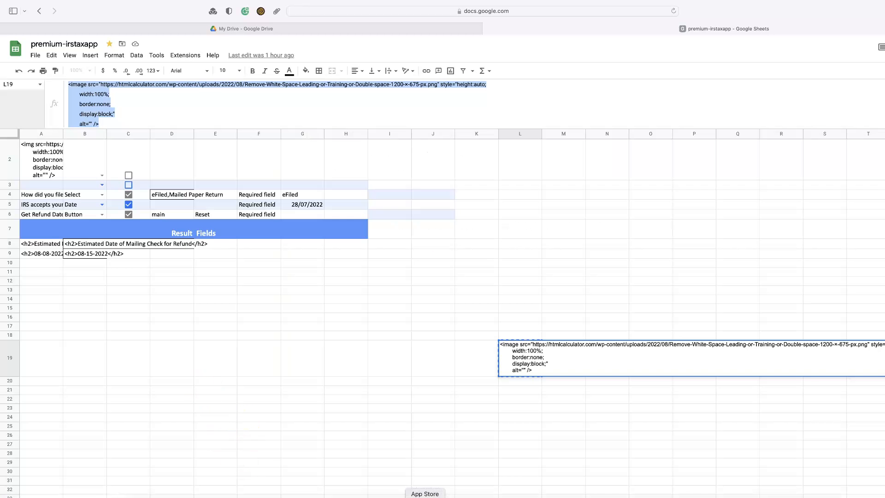
Add the heading 'Clean Text' in cell A7
click(480, 493)
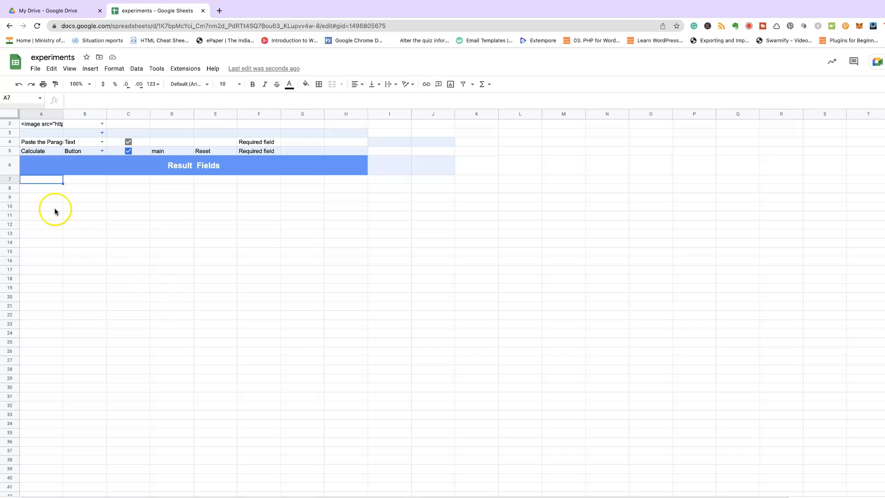
click(48, 190)
click(46, 180)
text(Clean Text)
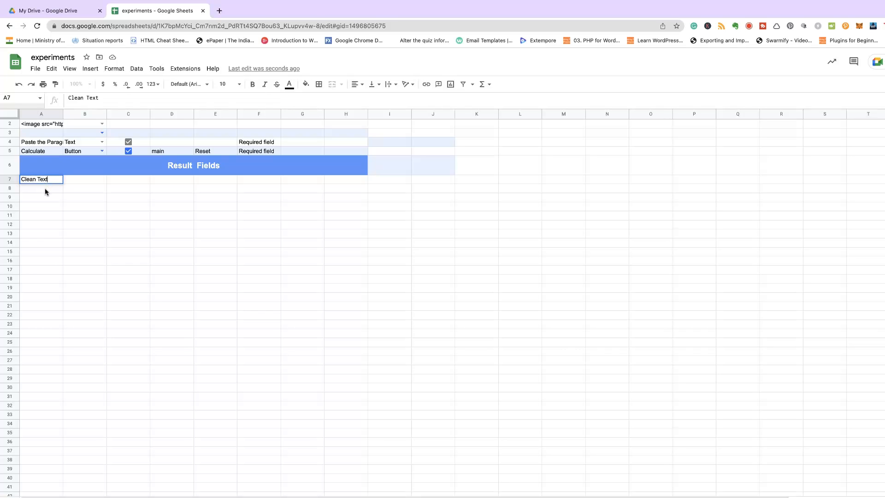
click(45, 188)
Paste =trim(clean(REGEXREPLACE(G4,"</?[^<>]*>",""))) into cell A8
click(95, 102)
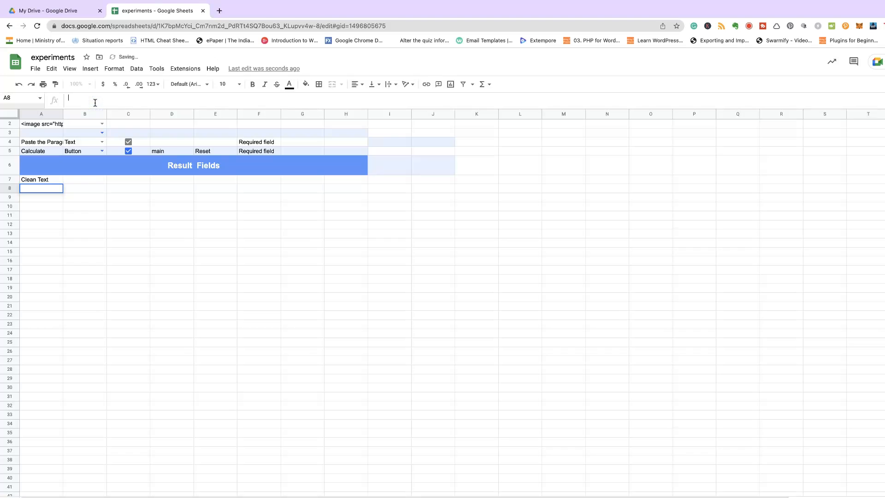
key(ctrl+v)
click(156, 195)
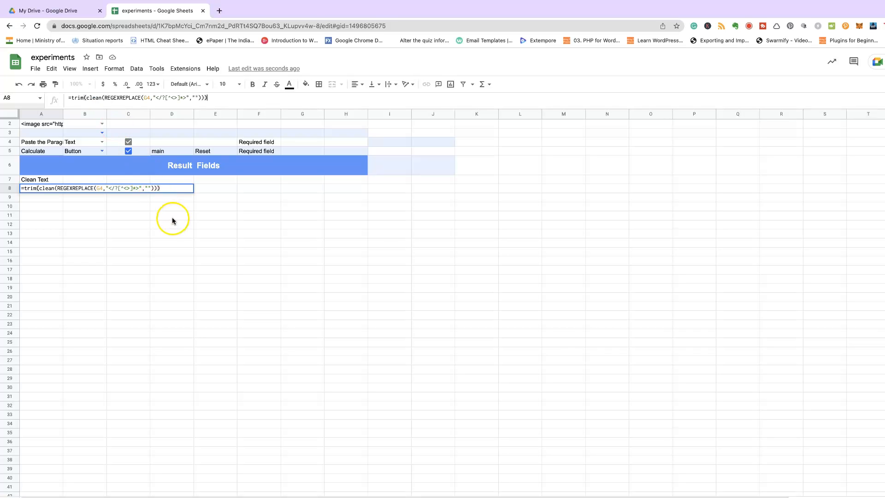
key(Return)
Review the A8 formula and confirm it reads the input cell G4
scroll(198, 230, up, 1)
scroll(198, 230, right, 1)
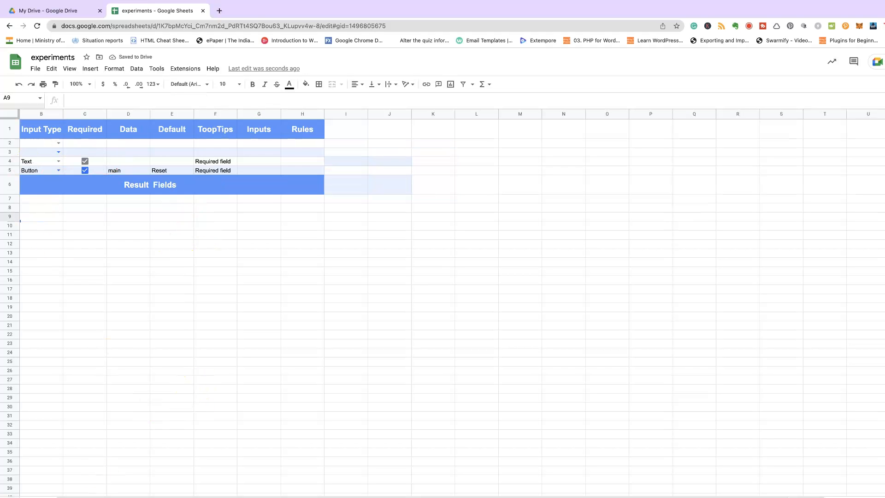
key(Up)
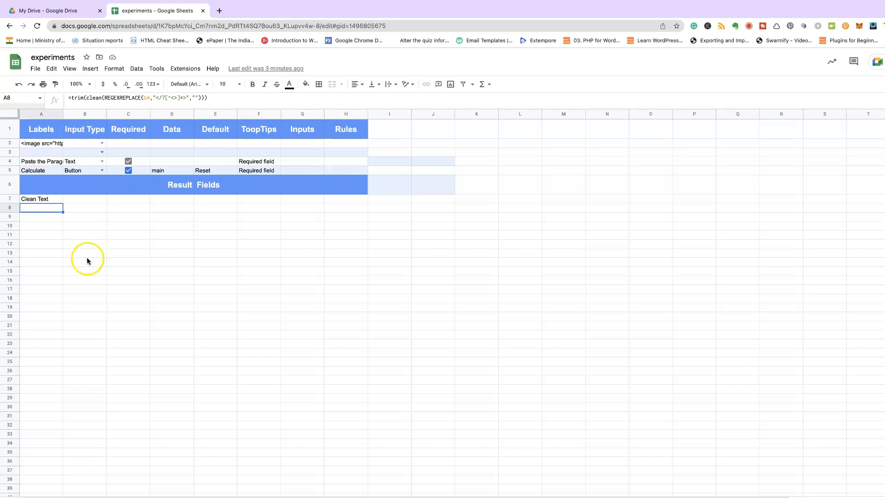
click(37, 208)
click(88, 98)
click(151, 98)
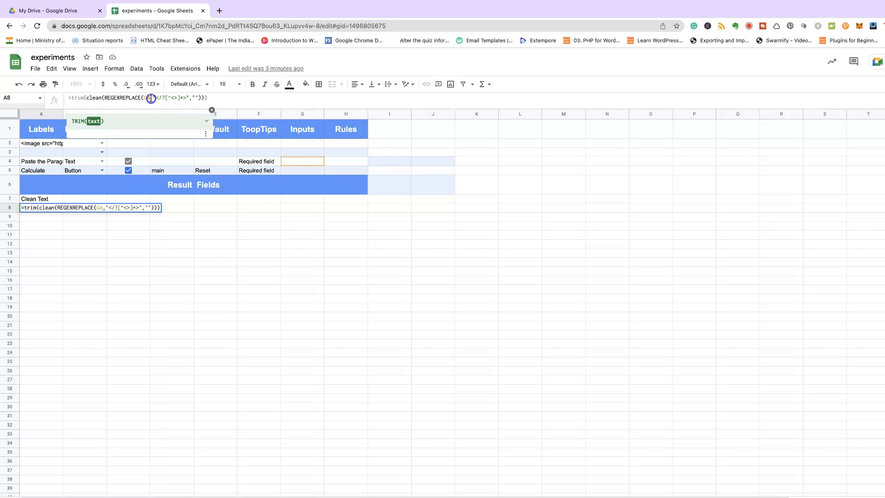
click(294, 161)
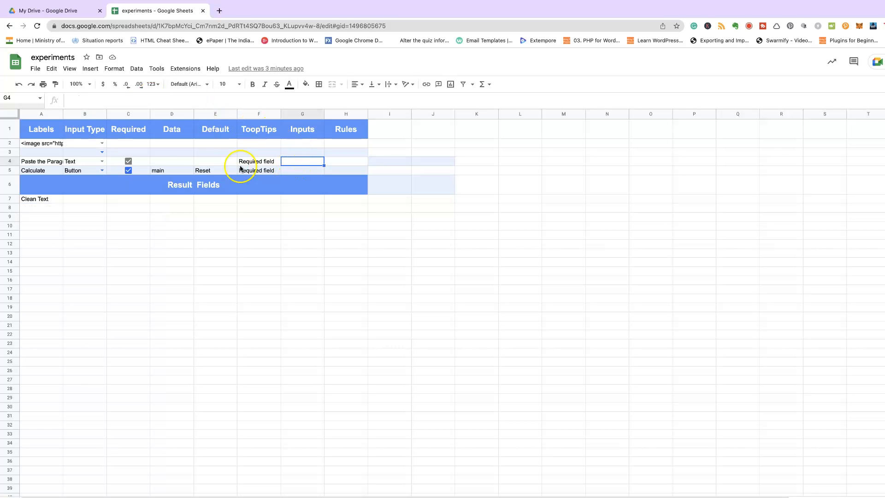
click(30, 206)
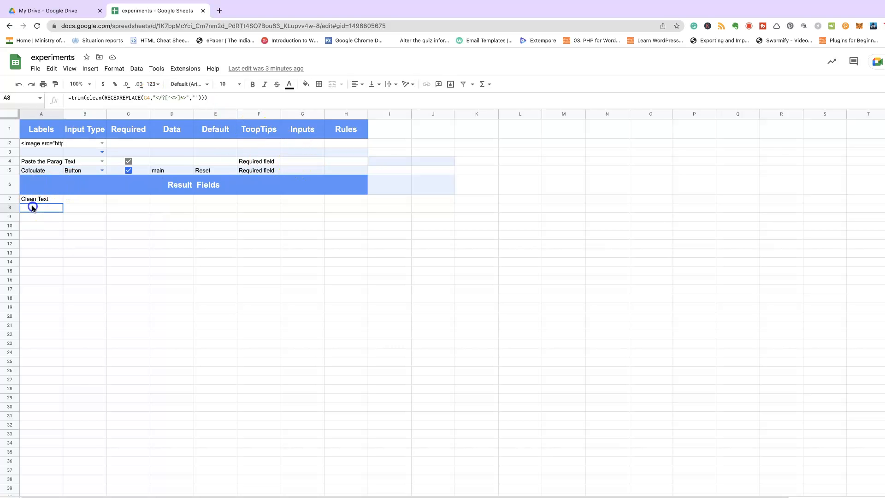
click(147, 98)
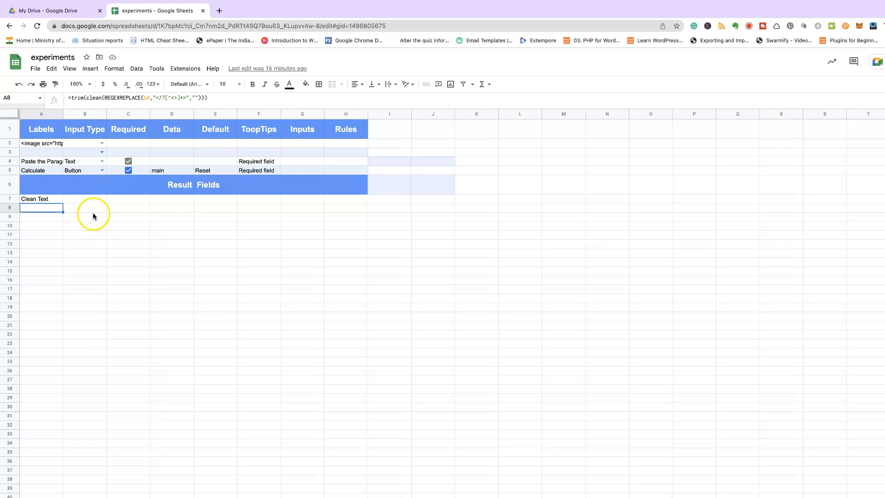
click(43, 172)
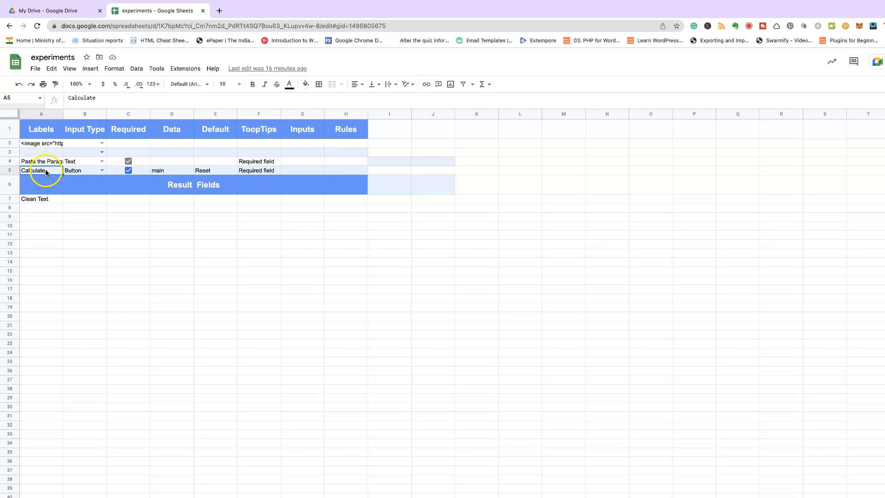
Replace the A5 button label 'Calculate' with 'Clean It !'
click(121, 97)
drag(121, 97, 56, 98)
text(Clean It !)
click(89, 224)
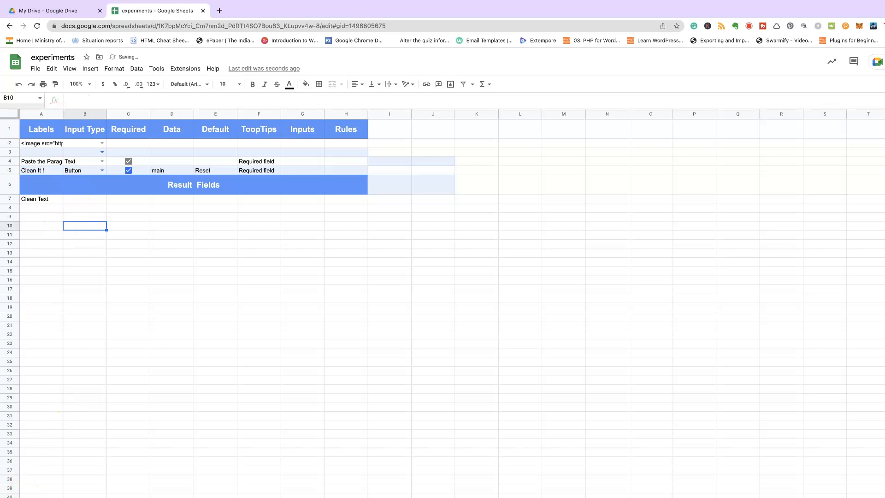
click(49, 208)
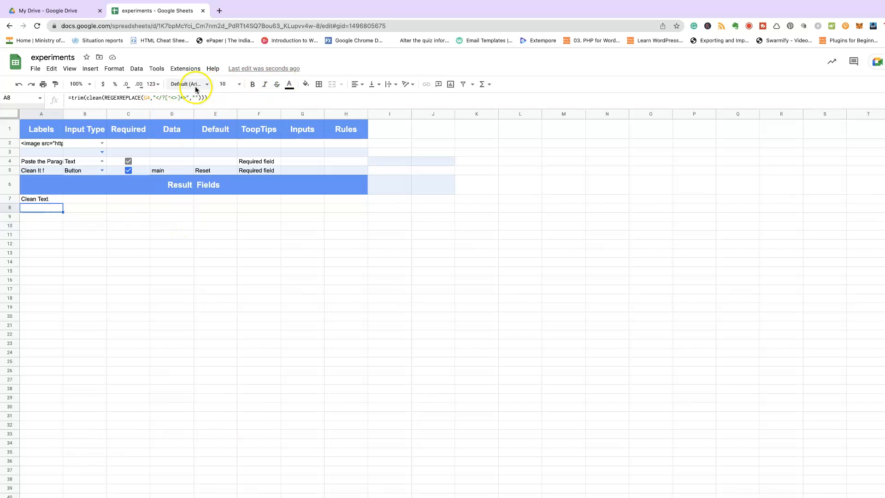
Publish the sheet via Gs2Web SaaS > Calculator > Publish Calculator
click(185, 68)
mouse_move(273, 159)
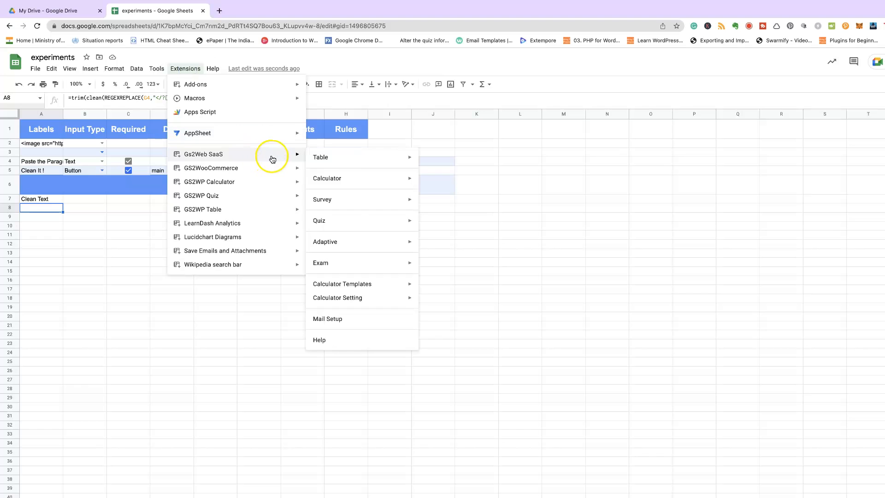
mouse_move(405, 178)
click(440, 196)
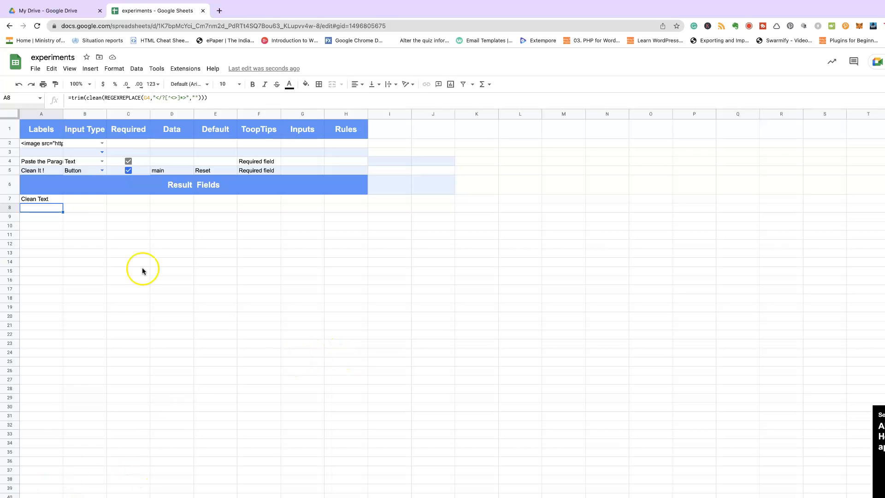
Request the calculator's links via Gs2Web SaaS > Calculator > Get Links
click(191, 68)
mouse_move(257, 156)
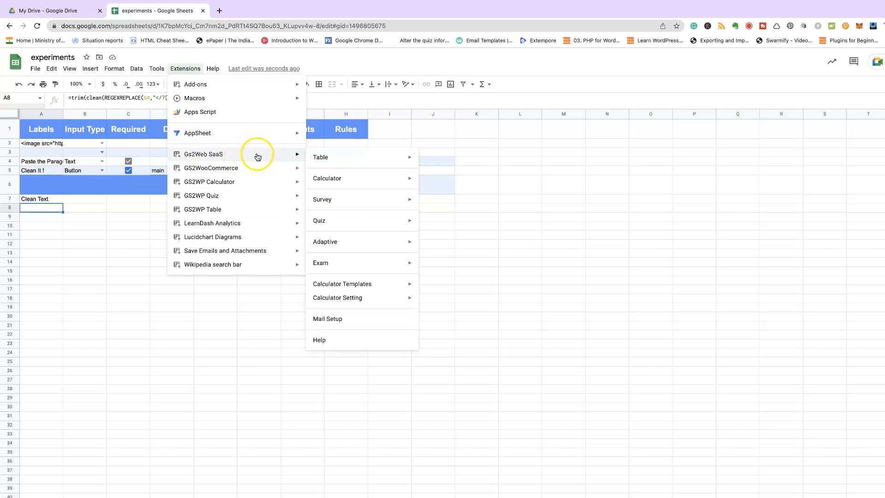
mouse_move(381, 178)
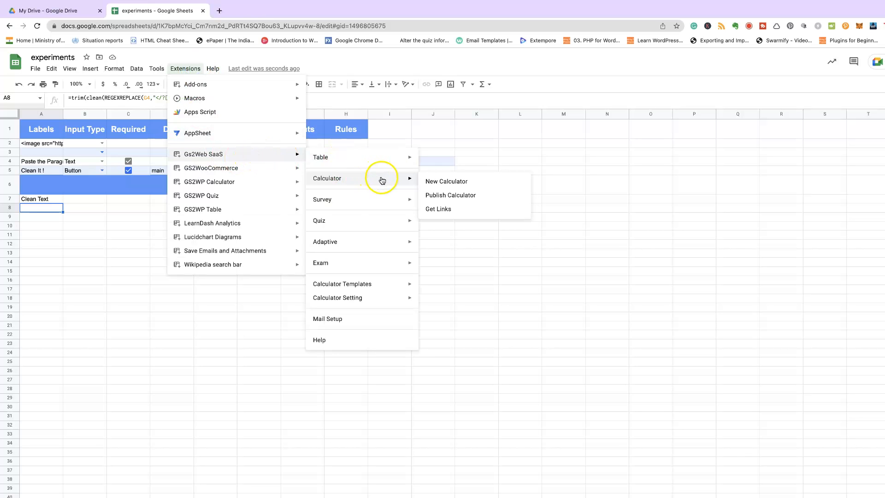
click(438, 209)
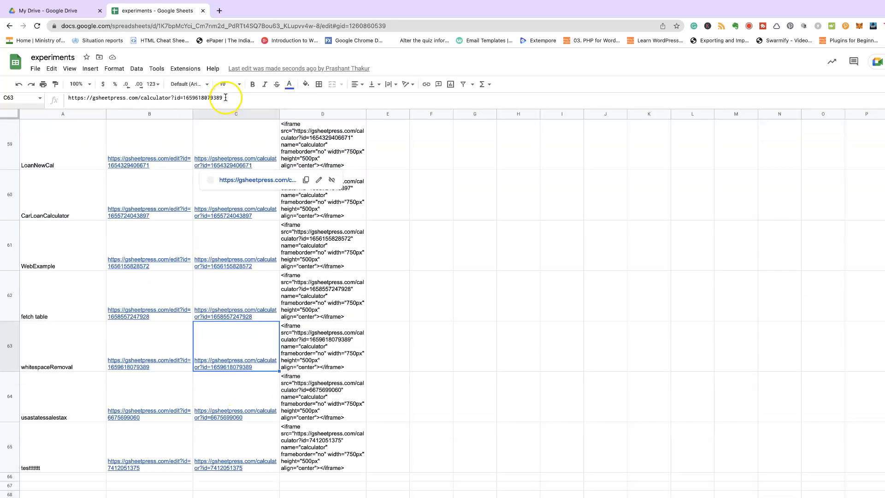
Copy the whitespaceRemoval calculator URL from cell C63 on the links sheet
drag(223, 98, 76, 100)
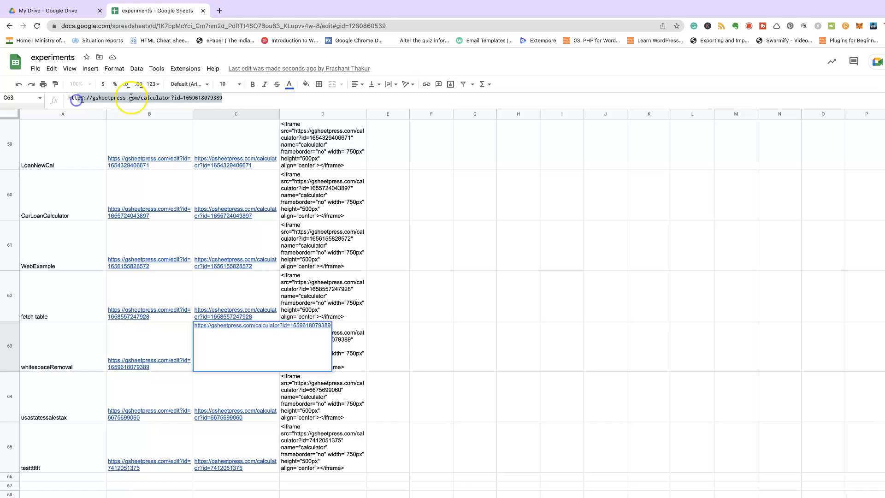
click(229, 98)
drag(229, 97, 11, 96)
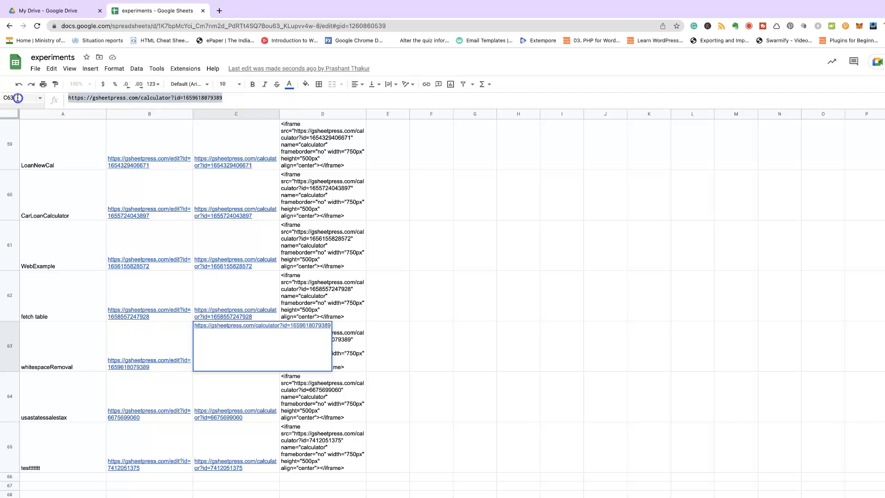
right_click(100, 98)
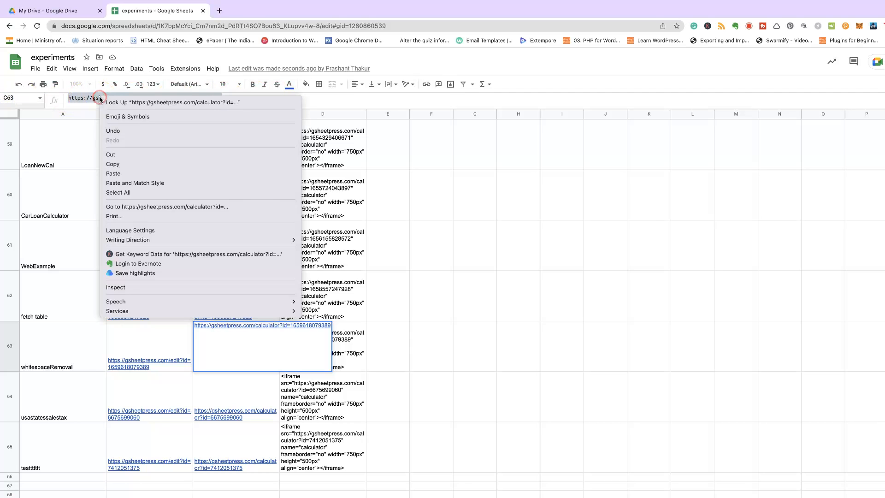
click(113, 164)
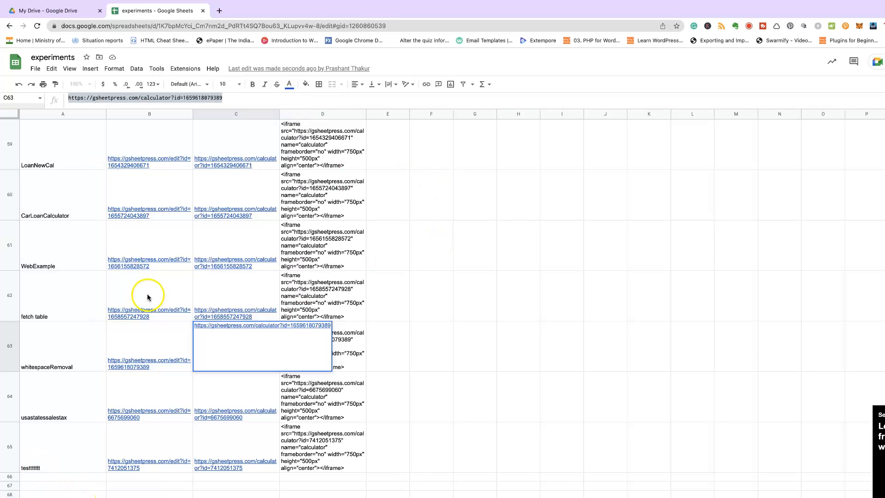
Load the copied calculator URL in a new Chrome tab and dismiss the autofill suggestion
click(219, 10)
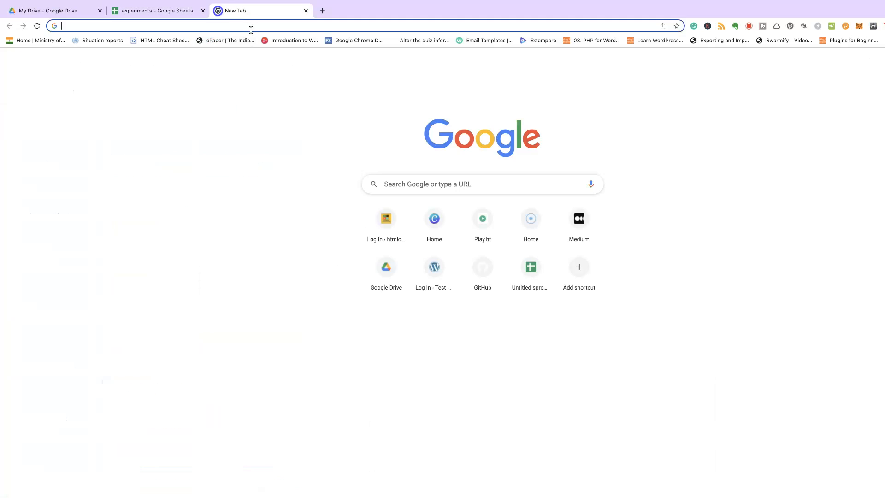
key(super+v)
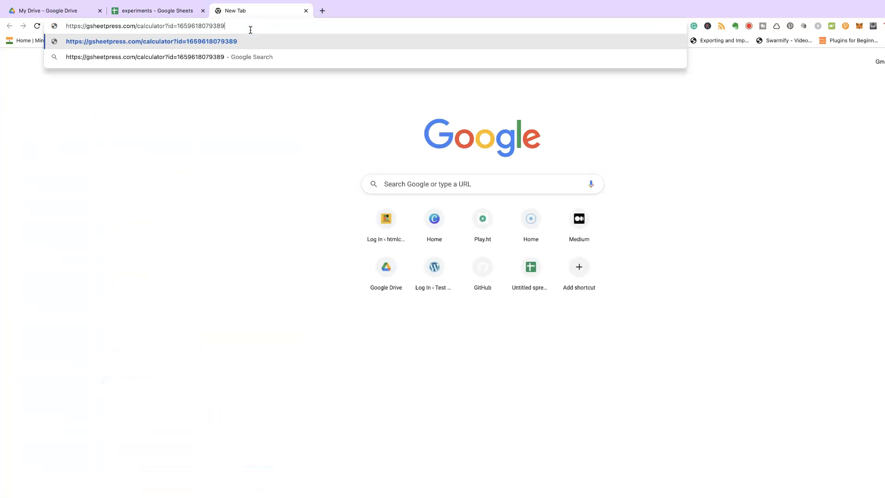
key(Return)
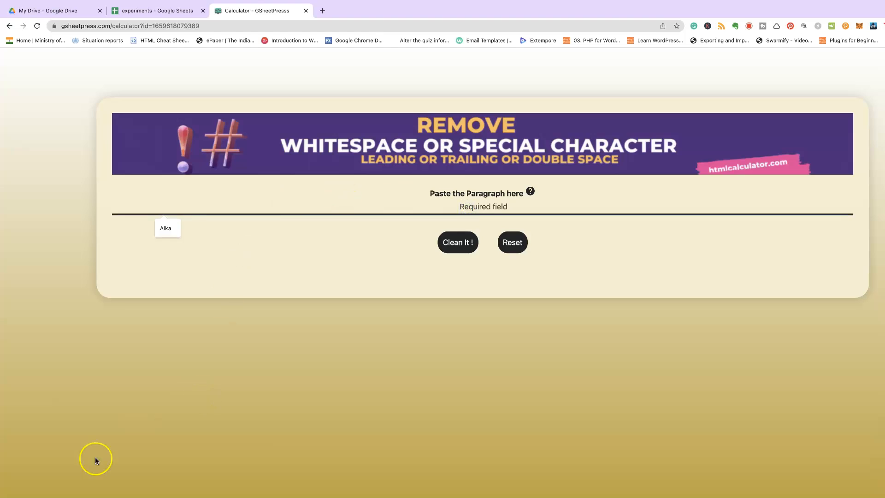
click(129, 438)
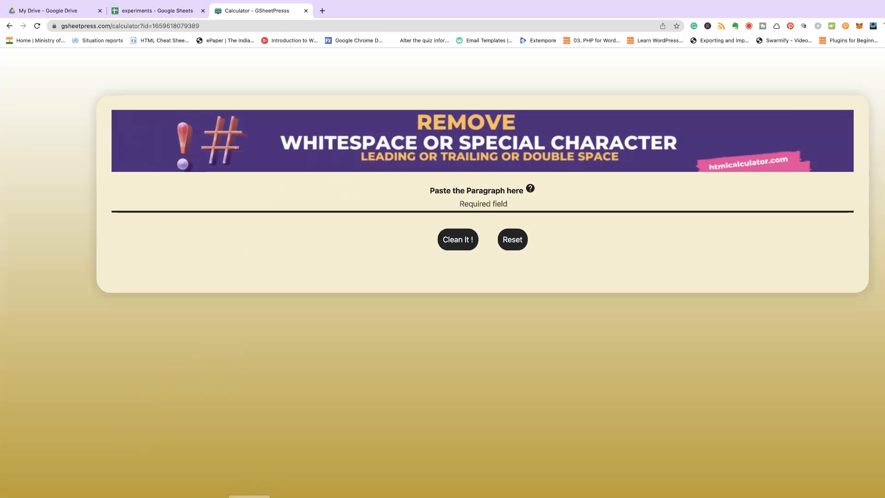
click(277, 496)
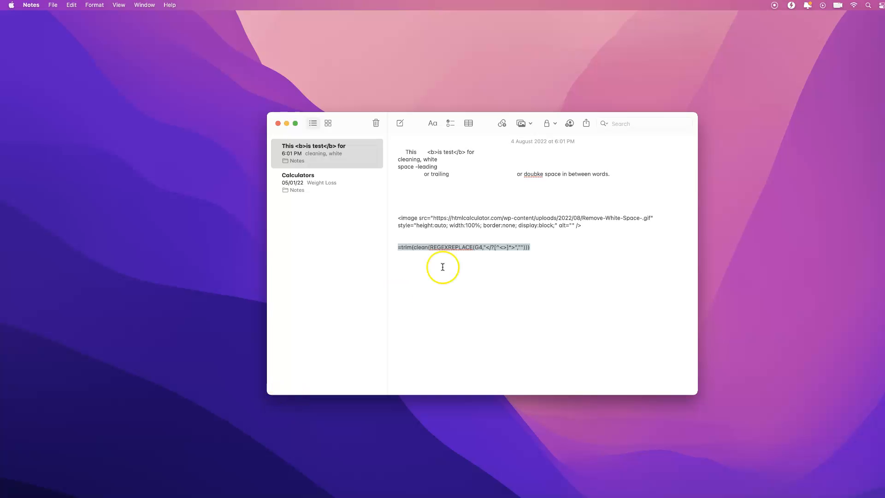
Copy the sample paragraph with <b> tags and extra spaces, then return to the calculator
click(520, 240)
drag(405, 151, 621, 175)
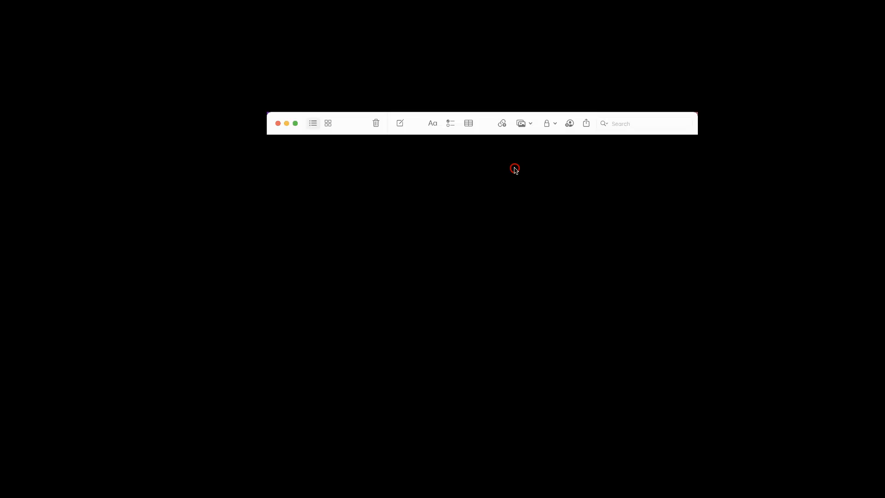
right_click(515, 167)
click(538, 224)
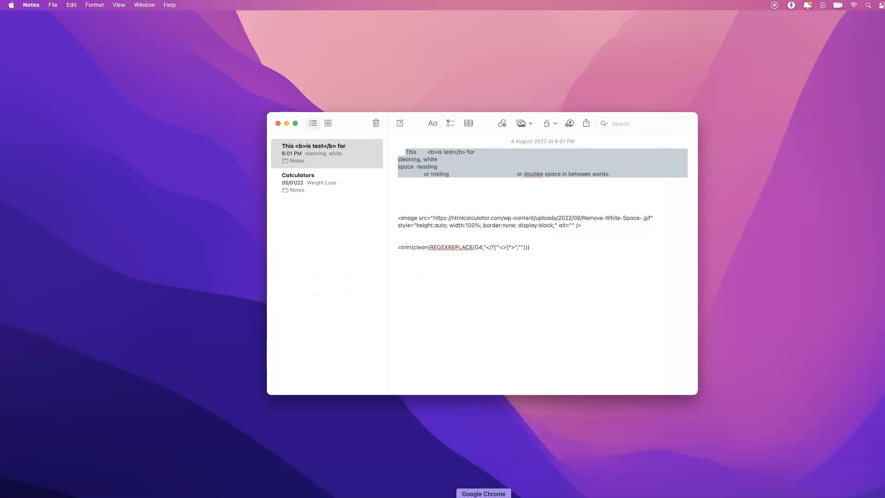
click(484, 496)
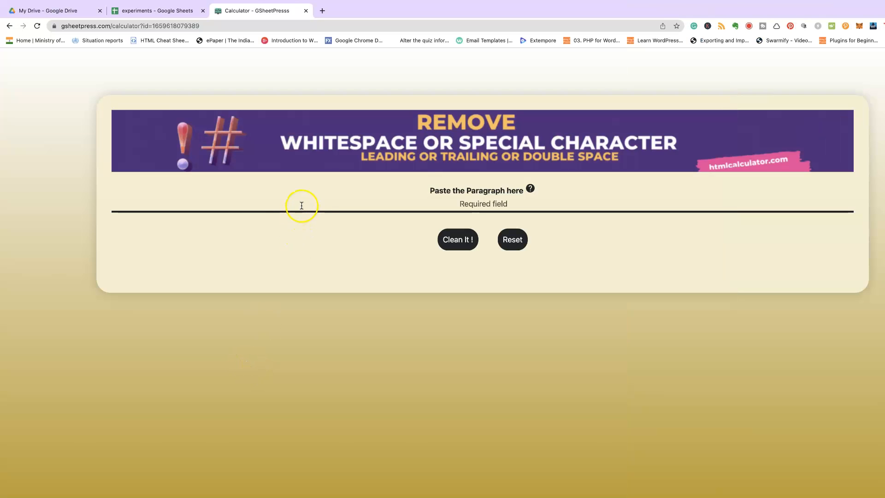
Paste the messy paragraph into the calculator, run Clean It !, and check the cleaned sentence under Clean Text
click(301, 205)
click(484, 203)
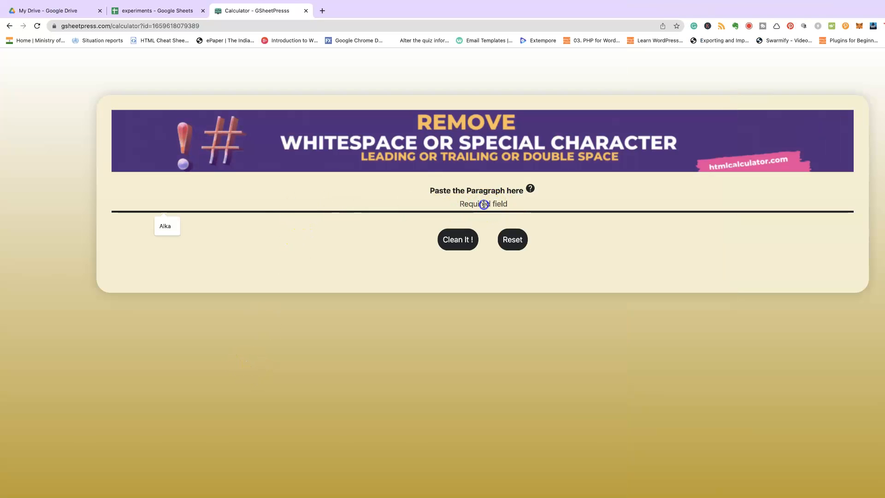
key(super+v)
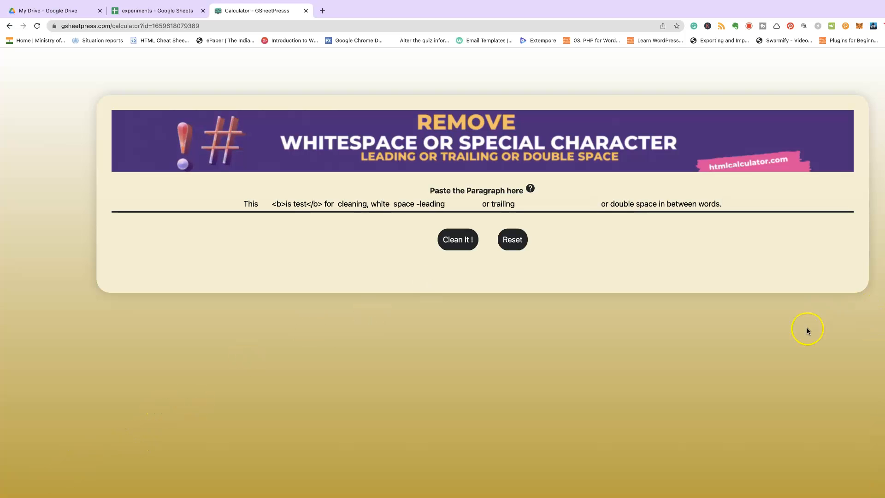
click(458, 239)
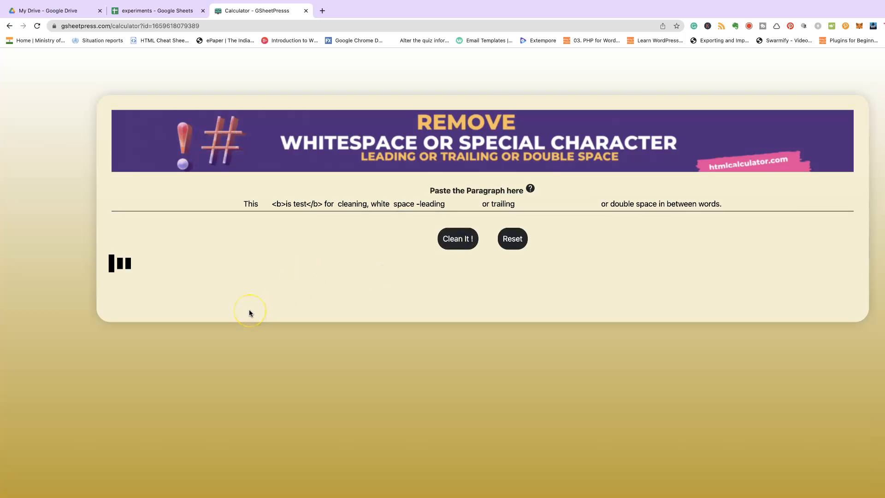
drag(314, 307, 652, 309)
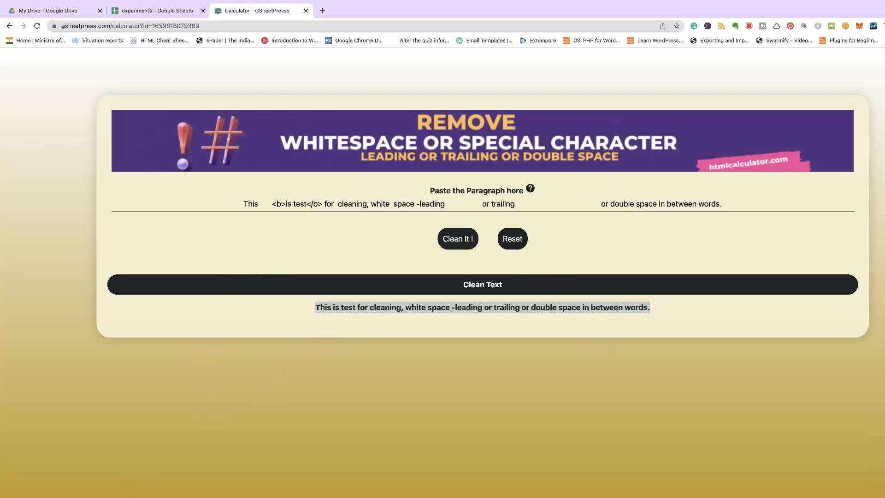
click(351, 315)
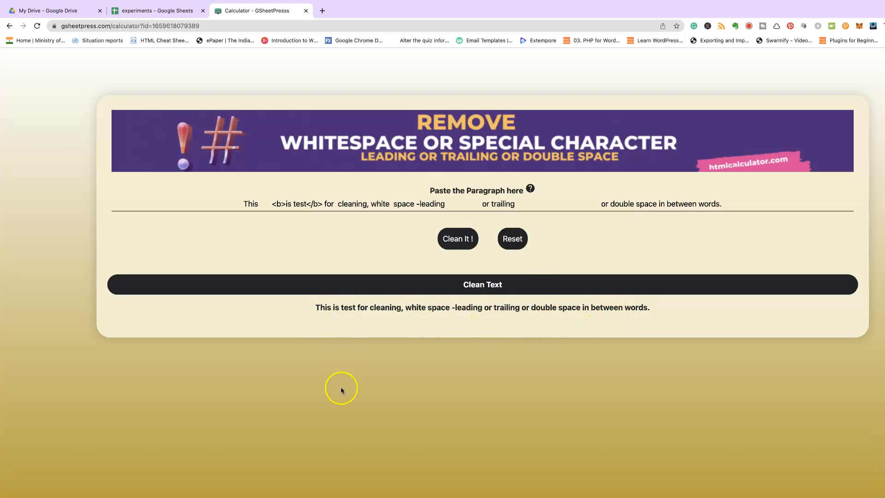